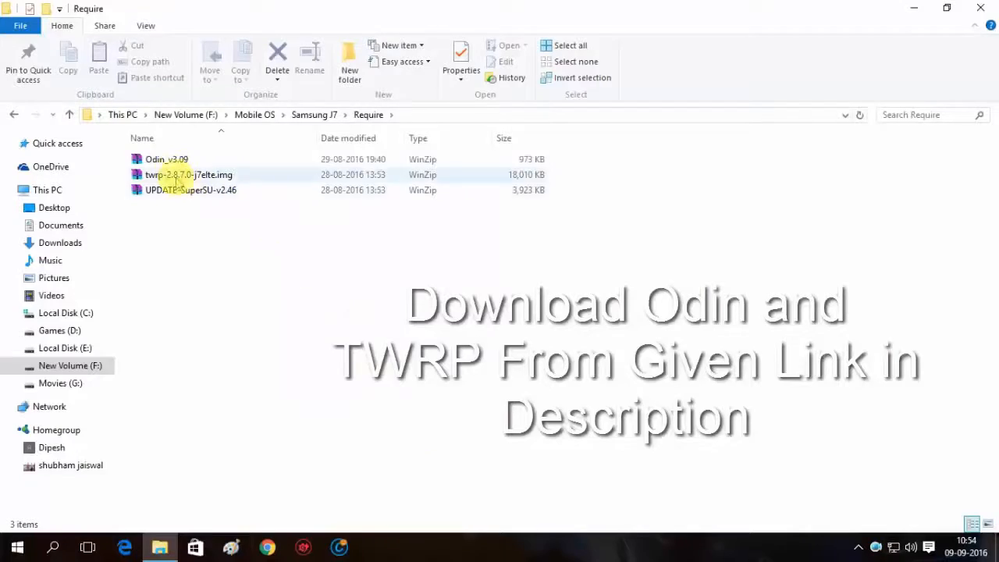
Extract the Odin_v3.09 zip archive in File Explorer
left_click(167, 160)
right_click(167, 161)
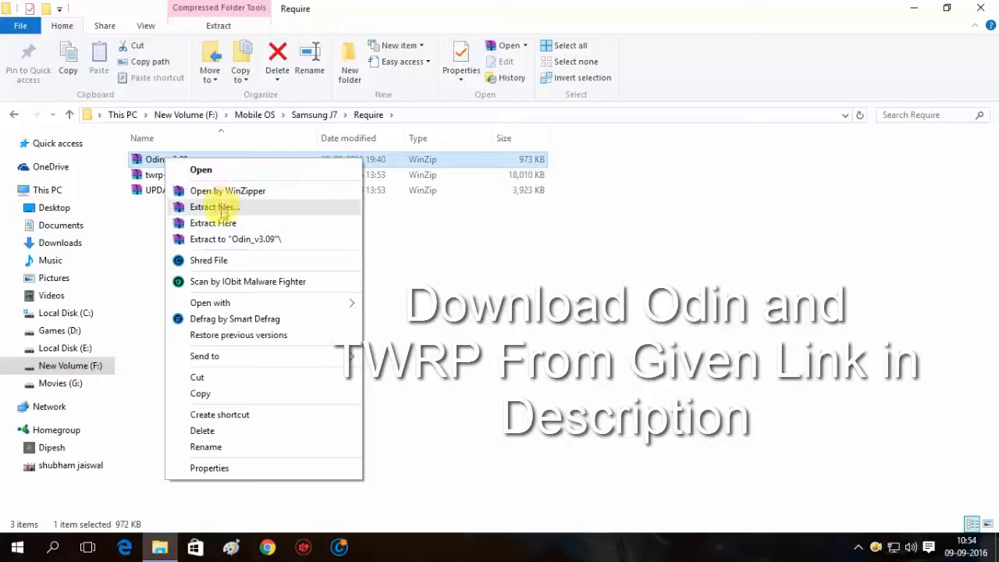
left_click(243, 239)
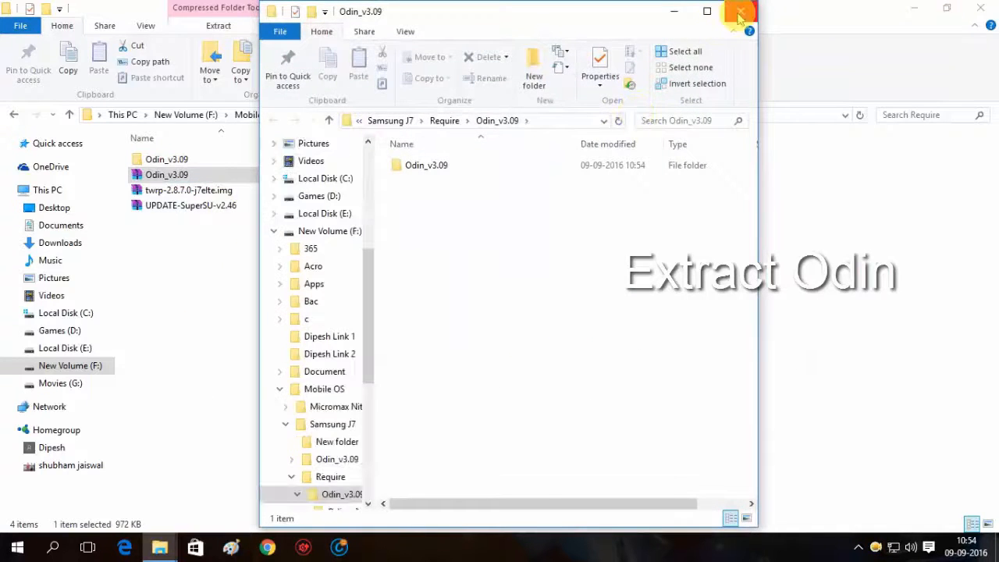
left_click(739, 16)
Navigate into Odin_v3.09 > Odin_v3.09 and launch Odin3 v3.09.exe
double_click(213, 162)
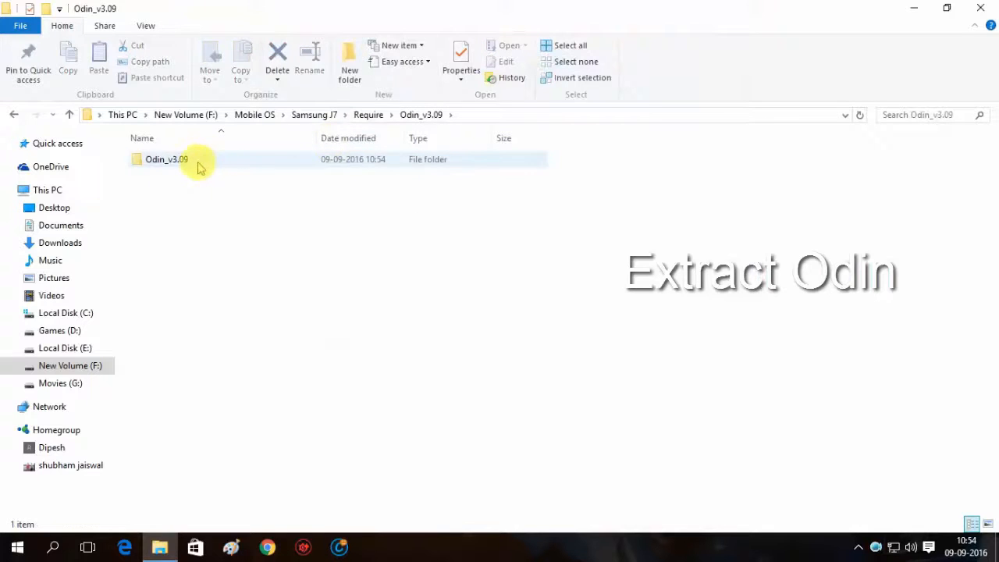
double_click(200, 165)
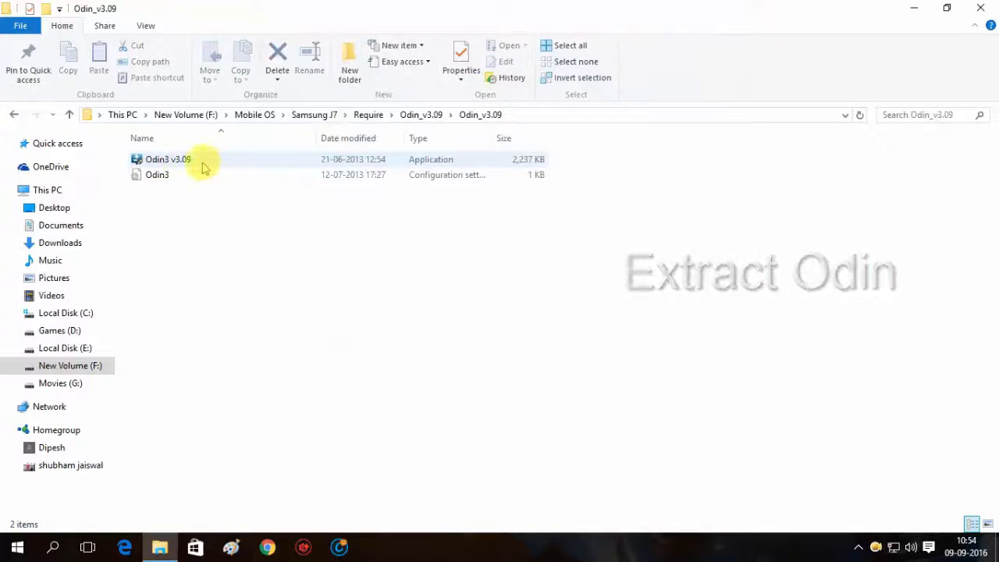
left_click(205, 168)
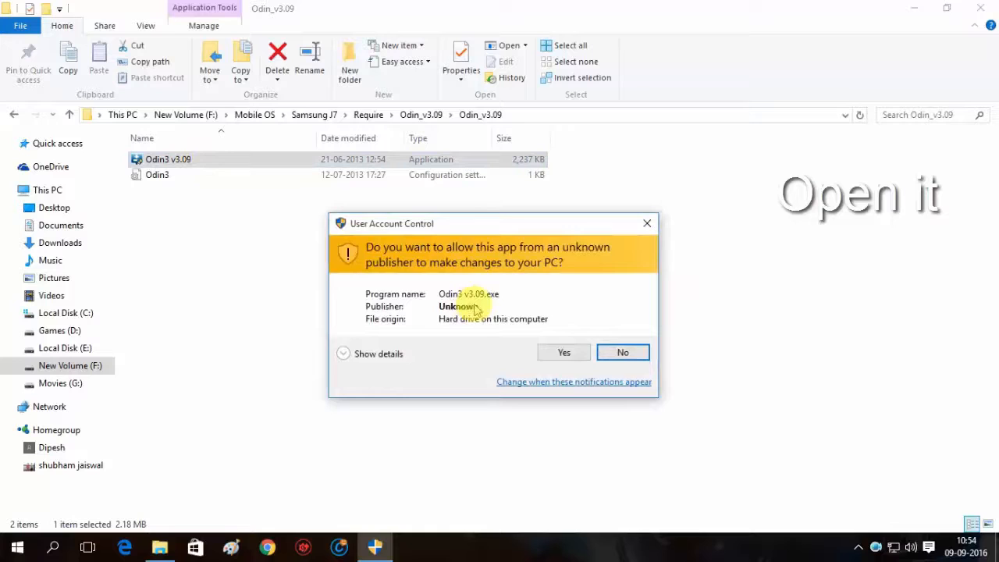
Allow Odin administrator rights so it runs and detects the phone on COM7
left_click(562, 353)
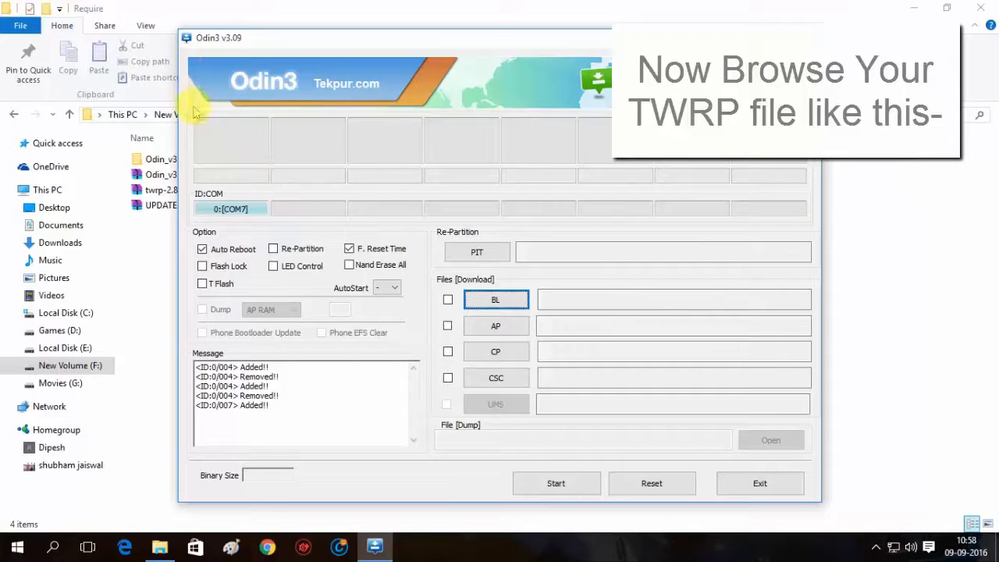
Load twrp-2.8.7.0-j7elte.img from F:\Mobile OS\Samsung J7\Require into the AP slot
left_click(498, 329)
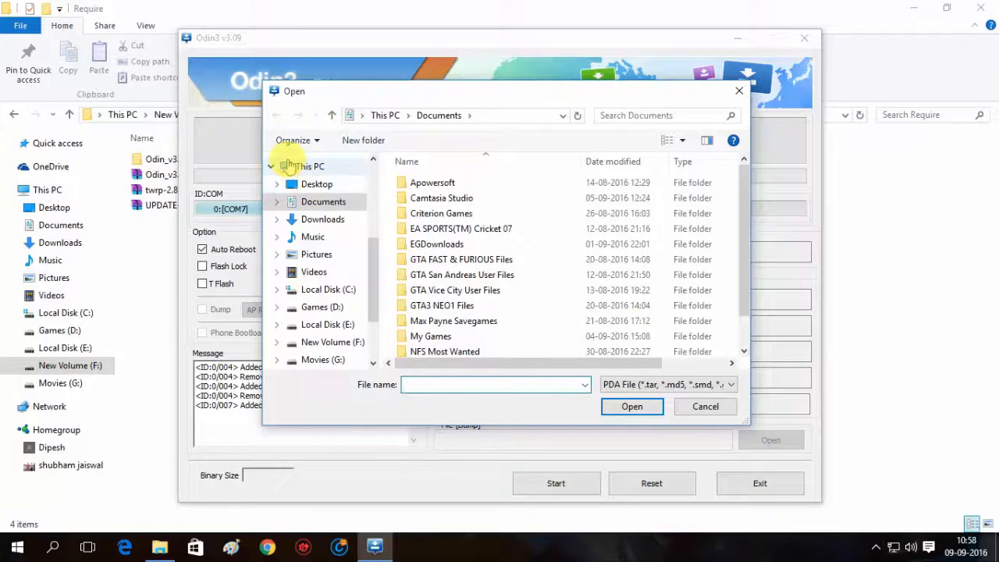
left_click(310, 166)
left_click_drag(744, 211, 744, 278)
double_click(504, 350)
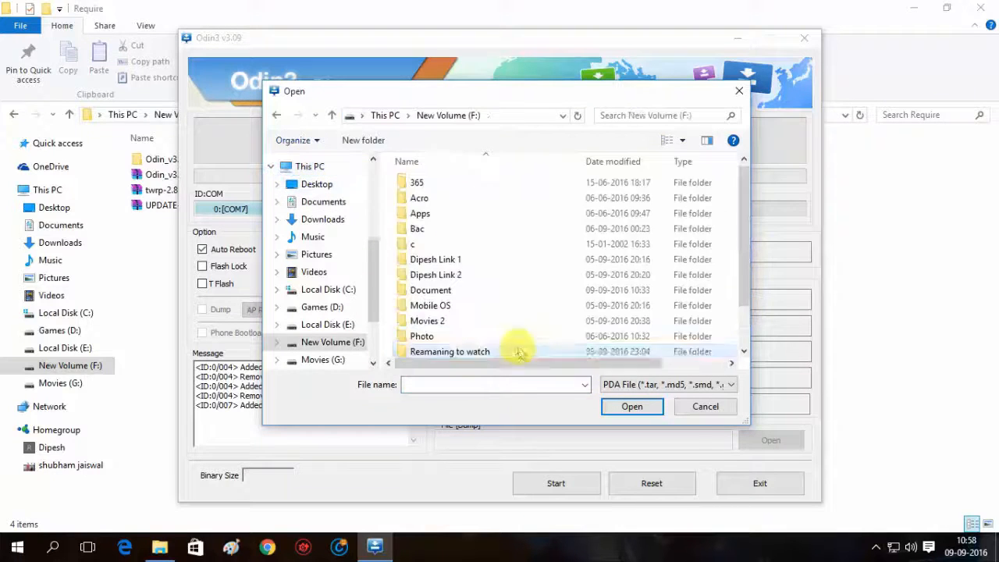
double_click(445, 305)
double_click(453, 198)
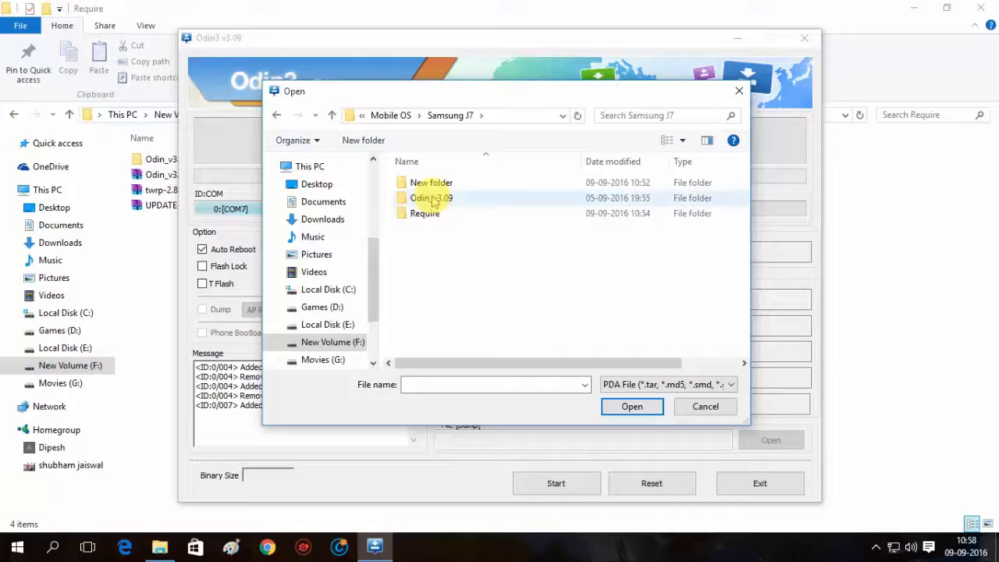
double_click(426, 213)
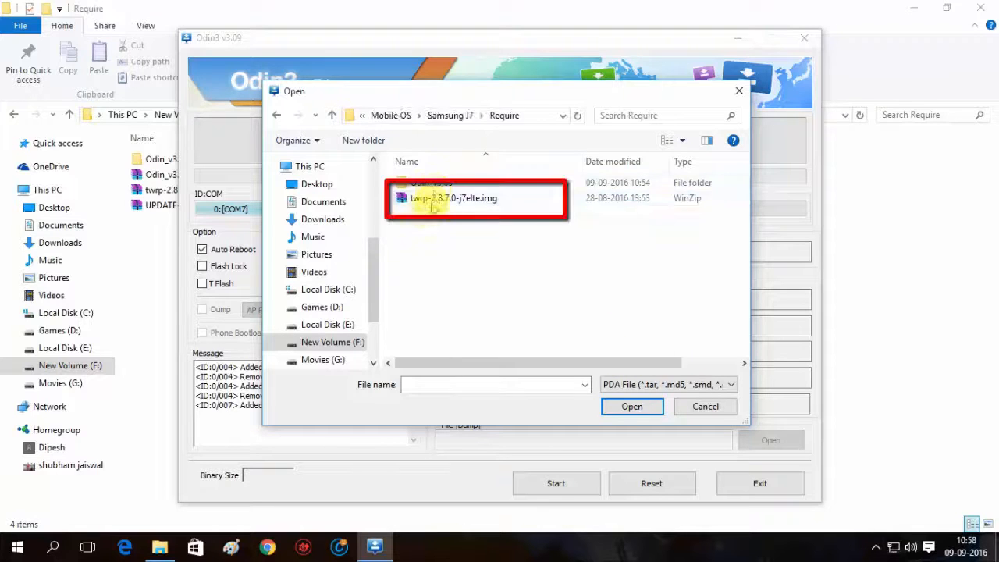
left_click(440, 199)
left_click(631, 407)
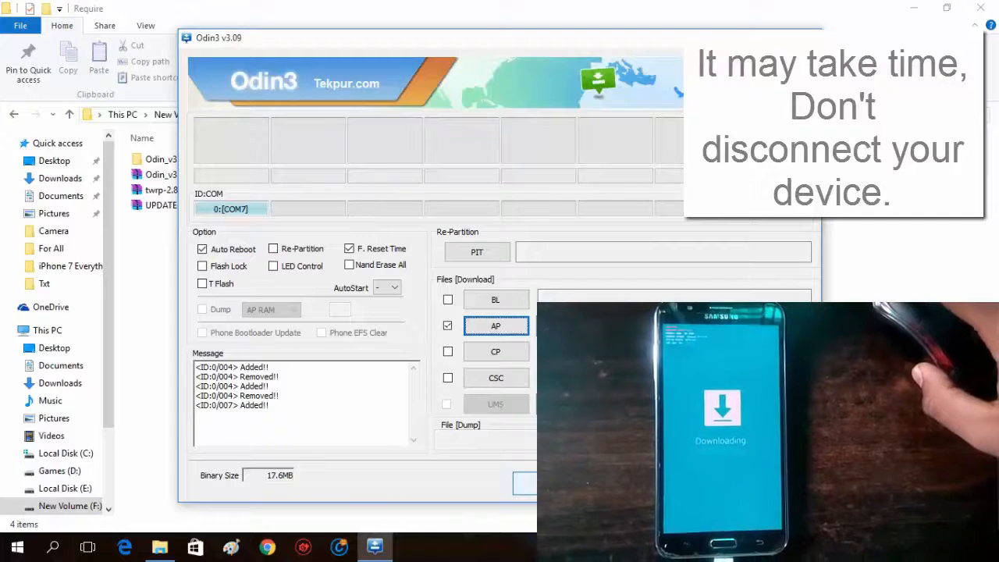
Start flashing so Odin writes recovery.img and cache.img to the phone
left_click(546, 483)
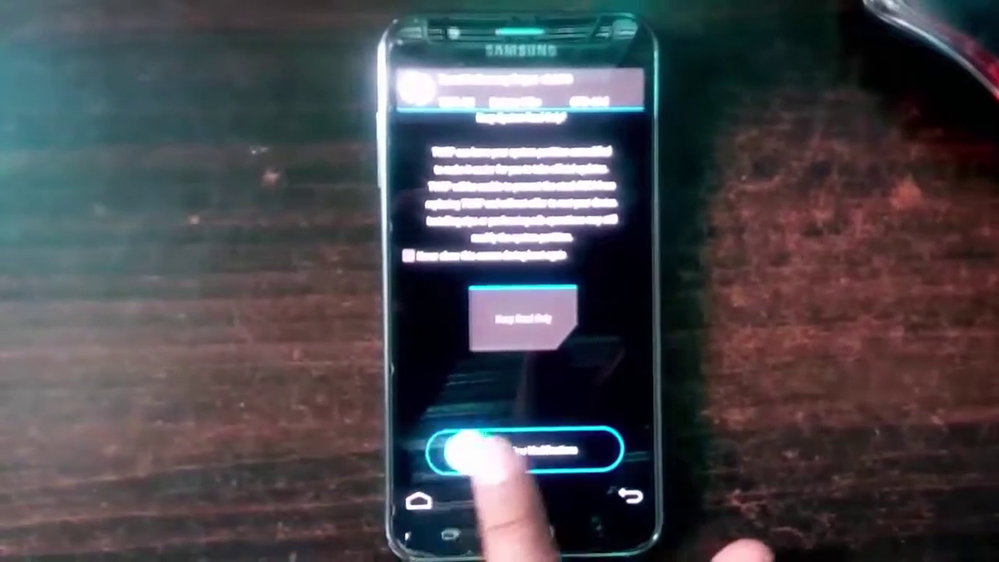
Swipe TWRP's 'Swipe to Allow Modifications' slider on the phone
left_click_drag(447, 451, 574, 445)
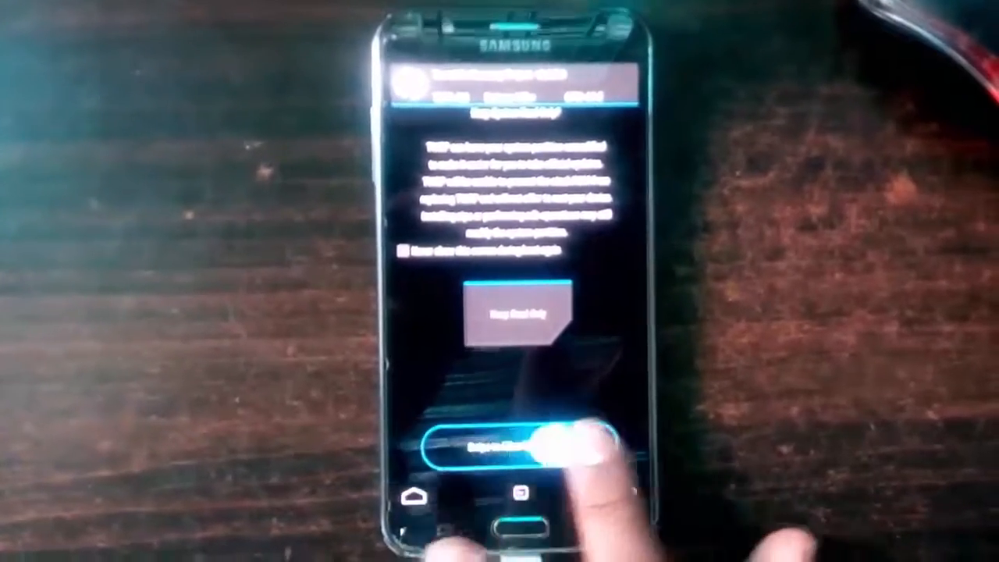